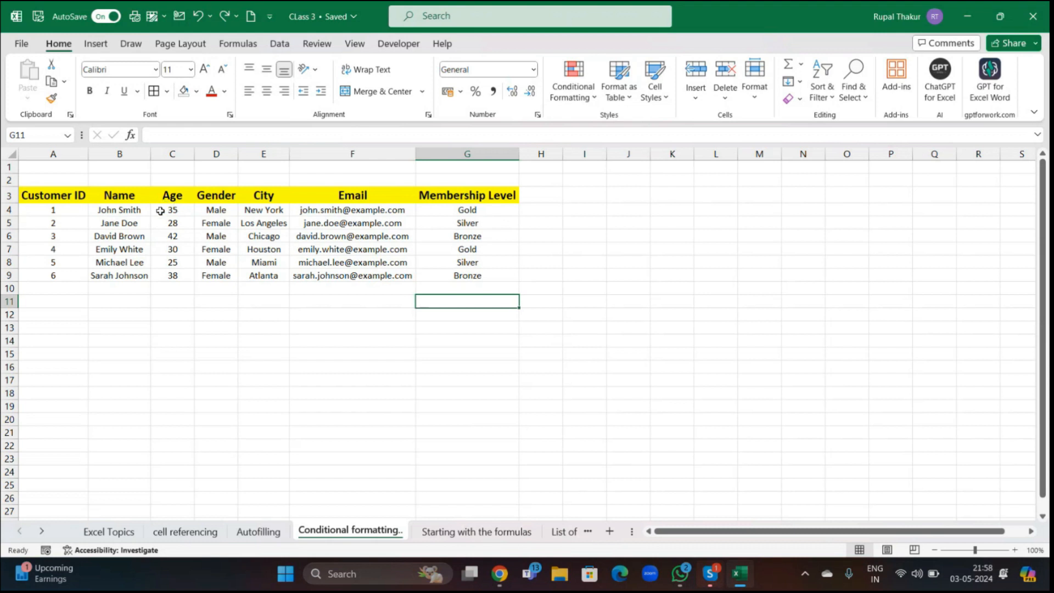
pyautogui.moveTo(160, 211); pyautogui.dragTo(173, 270)
pyautogui.click(175, 277)
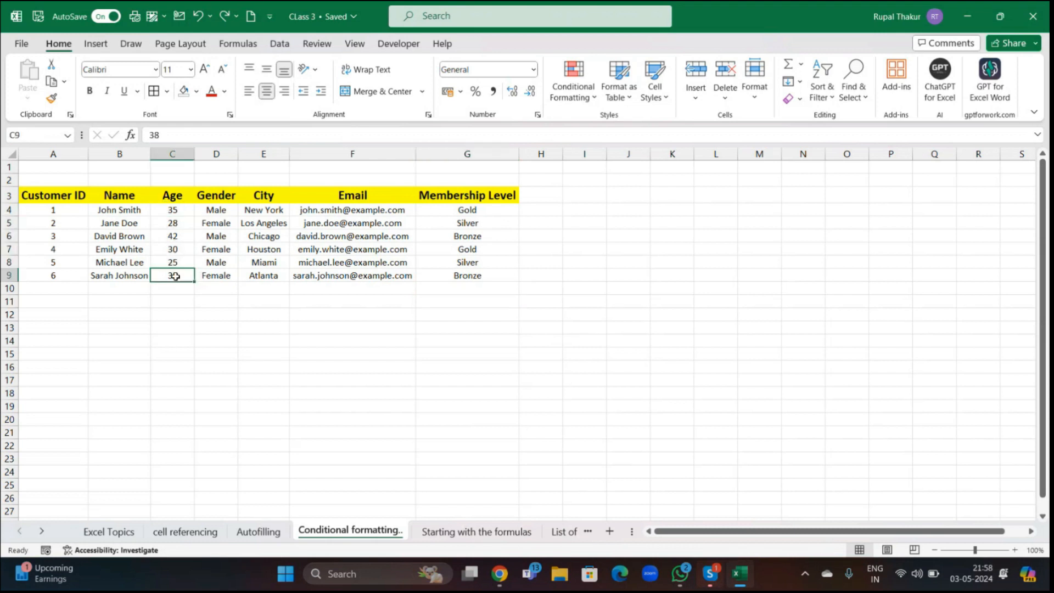
pyautogui.moveTo(156, 210); pyautogui.dragTo(177, 276)
pyautogui.click(212, 335)
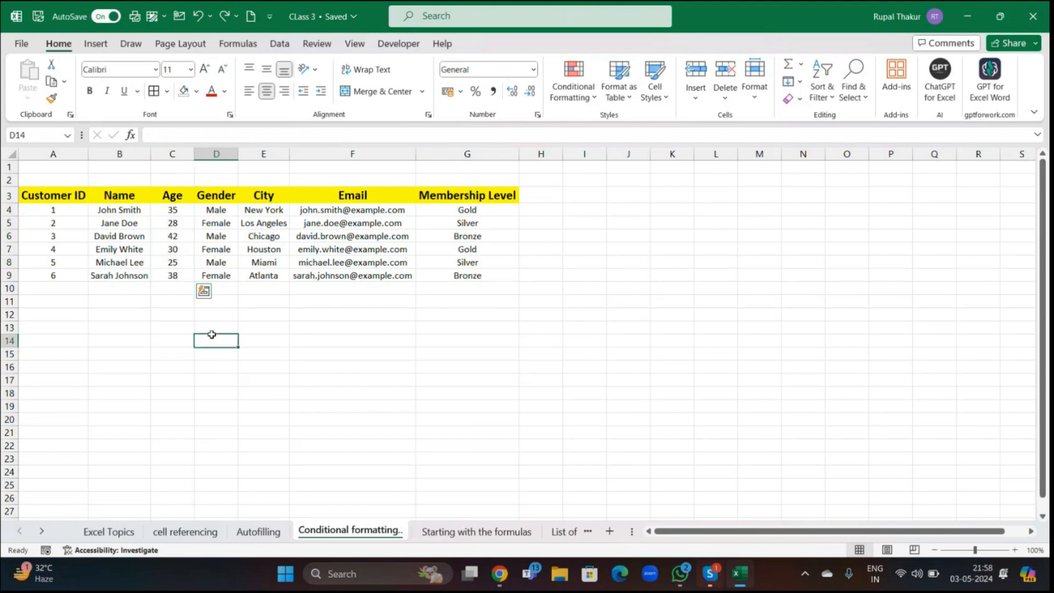
# Step: Apply green gradient-fill data bars to the Age values in C4:C9
pyautogui.click(169, 211)
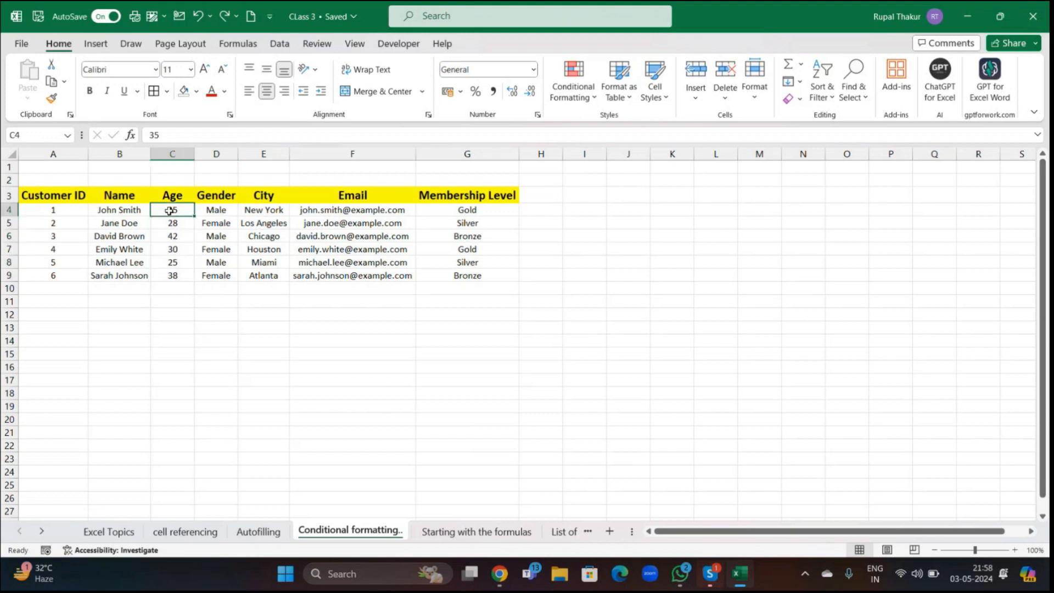
pyautogui.hotkey('ctrl', 'shift', 'Down')
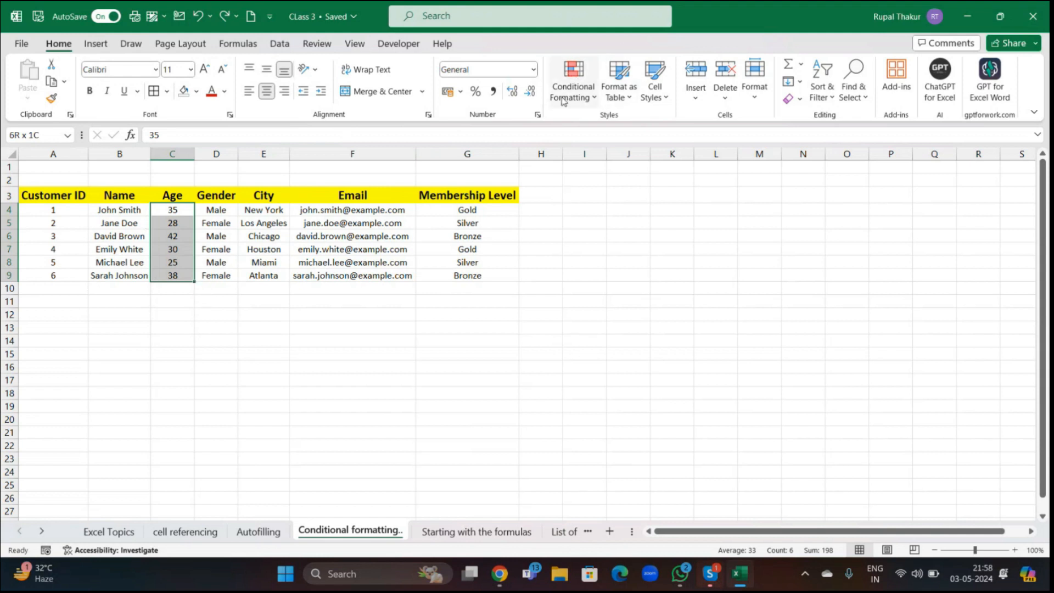
pyautogui.click(596, 100)
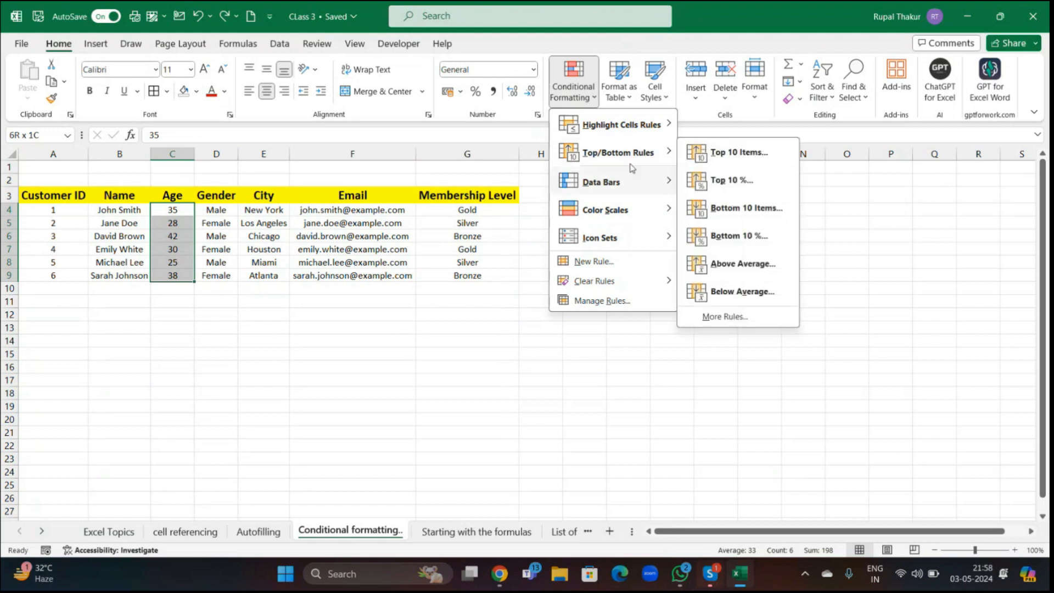
pyautogui.moveTo(623, 126)
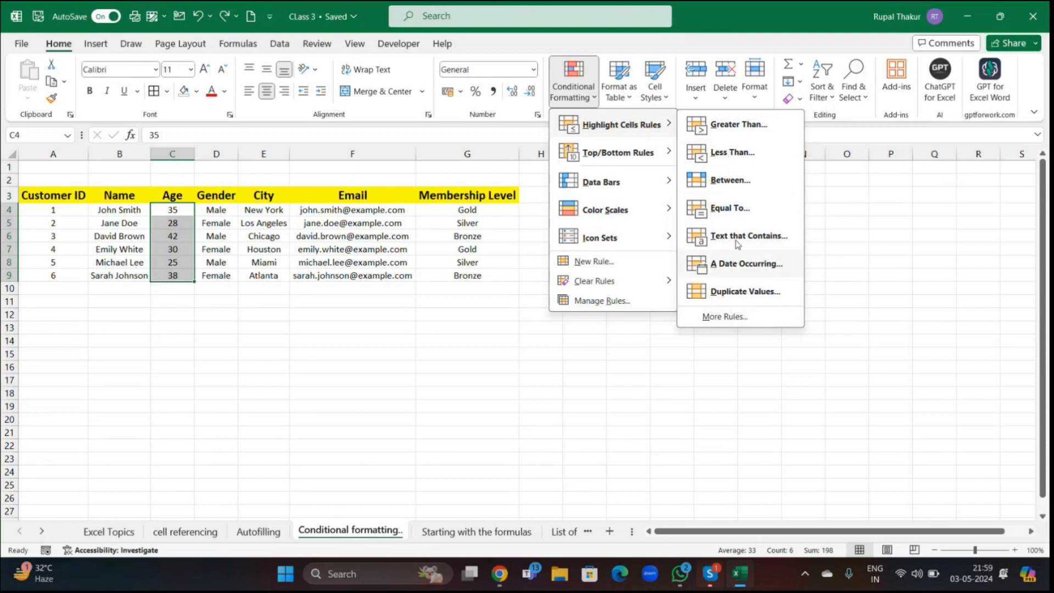
pyautogui.moveTo(609, 159)
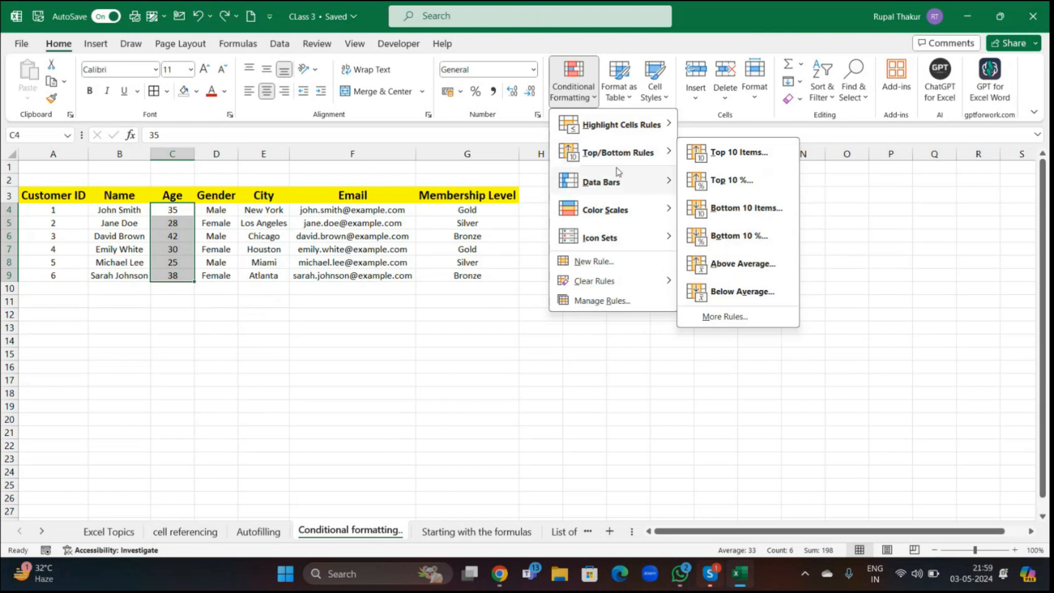
pyautogui.moveTo(620, 189)
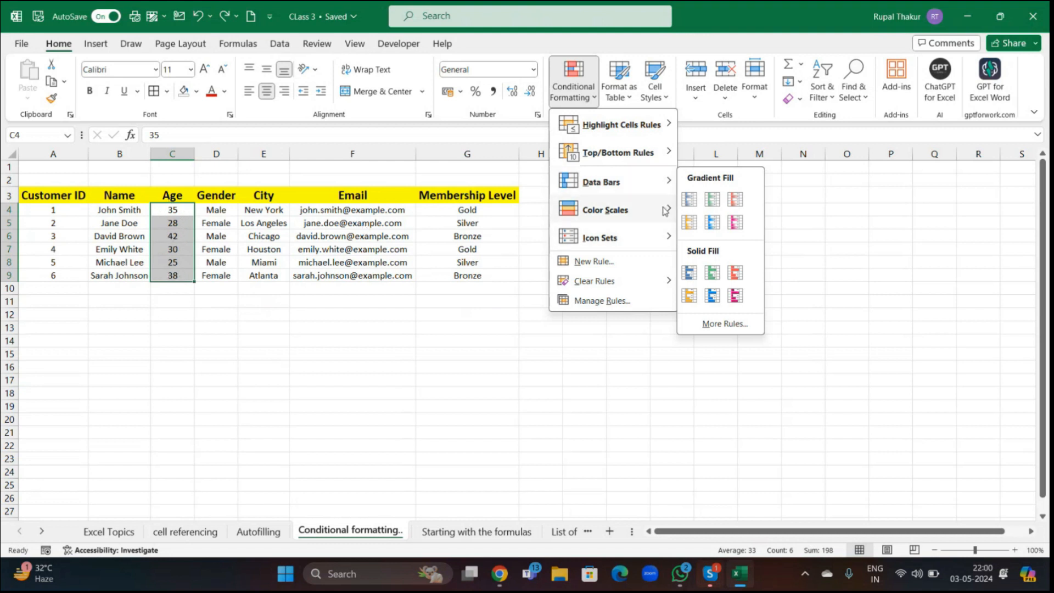
pyautogui.click(712, 199)
pyautogui.click(297, 379)
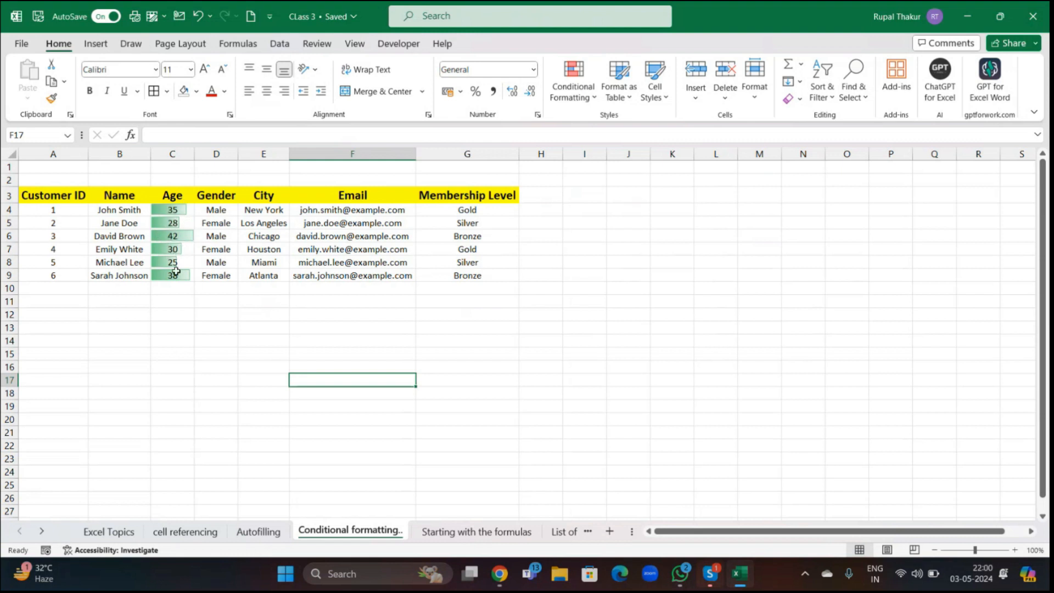
# Step: Clear the conditional formatting rules from the entire sheet
pyautogui.moveTo(162, 209); pyautogui.dragTo(180, 275)
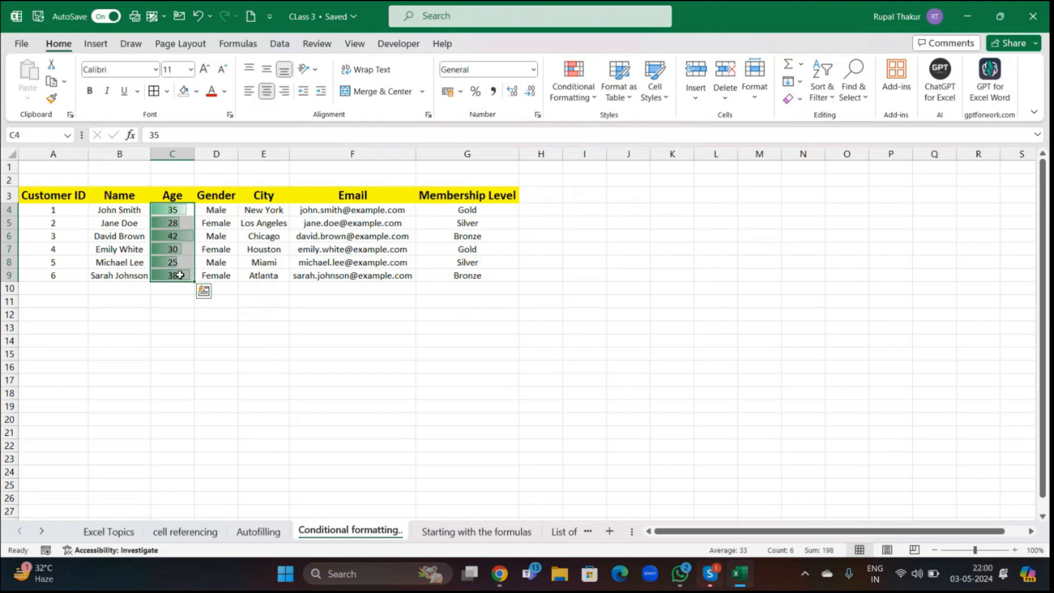
pyautogui.click(590, 104)
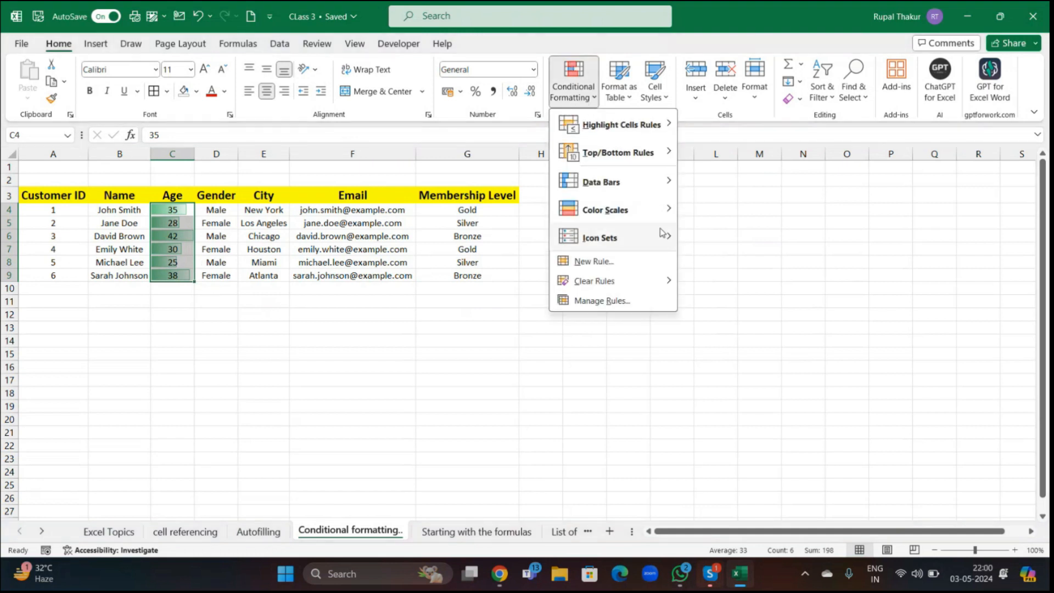
pyautogui.moveTo(584, 291)
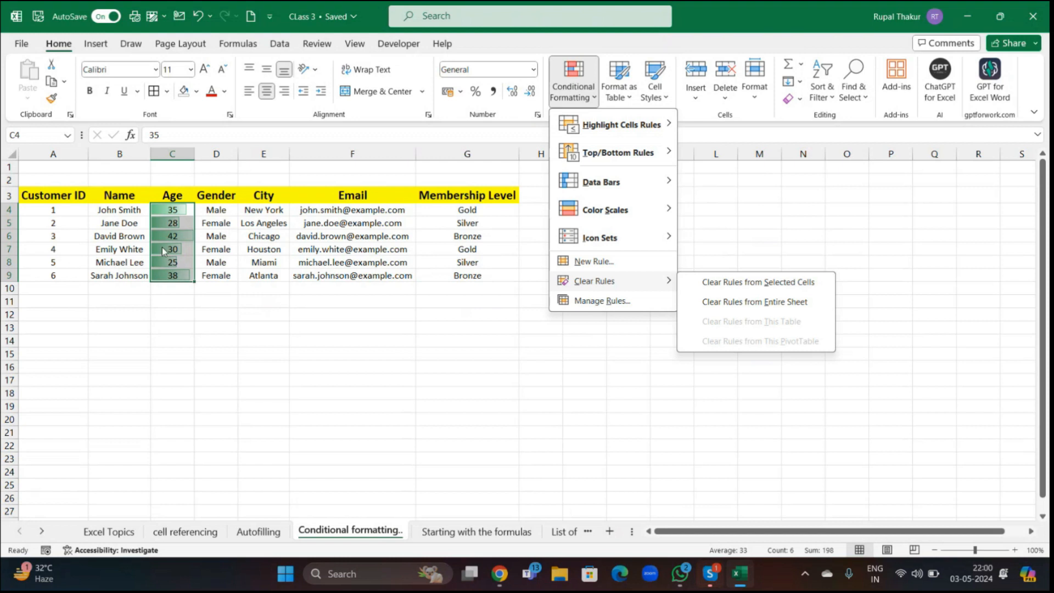
pyautogui.click(727, 307)
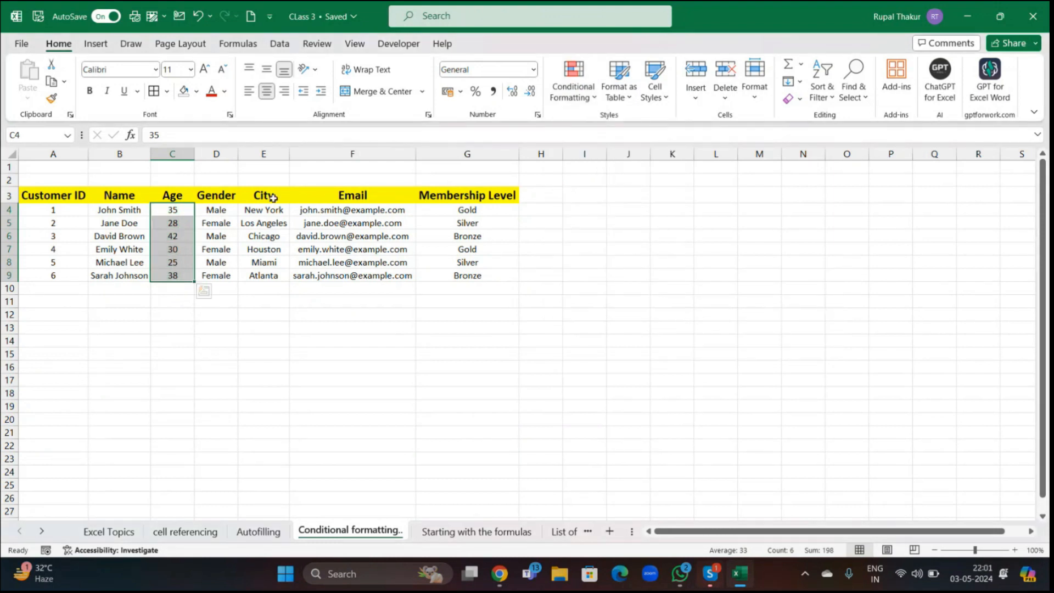
# Step: Set up a Greater Than highlight rule with a threshold of 30 for the Age values in C4:C9
pyautogui.click(233, 406)
pyautogui.moveTo(167, 209); pyautogui.dragTo(181, 265)
pyautogui.moveTo(181, 276); pyautogui.dragTo(181, 276)
pyautogui.click(596, 98)
pyautogui.moveTo(606, 135)
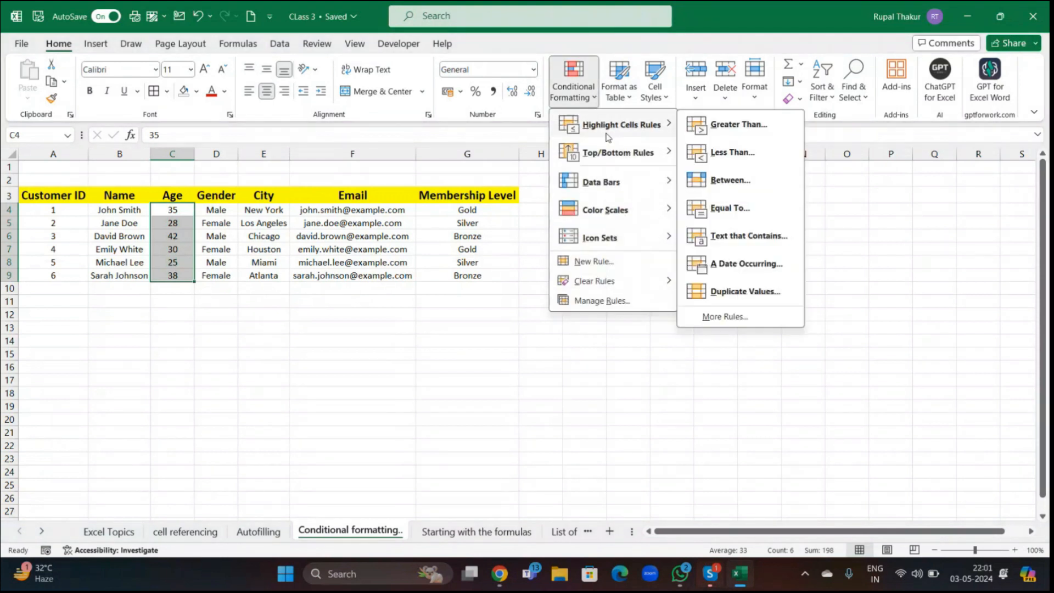
pyautogui.click(729, 128)
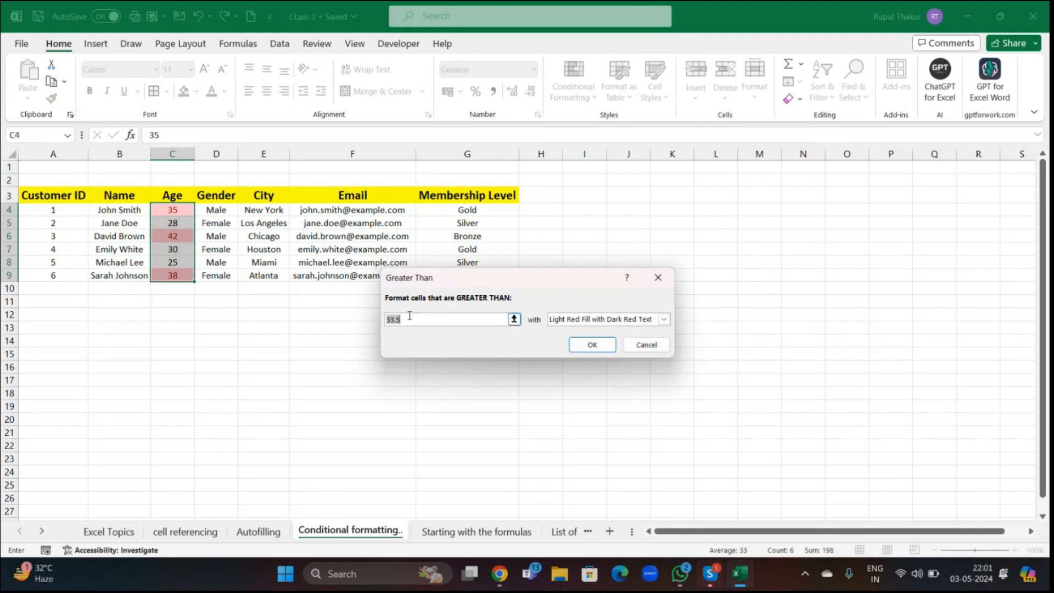
pyautogui.press('BackSpace')
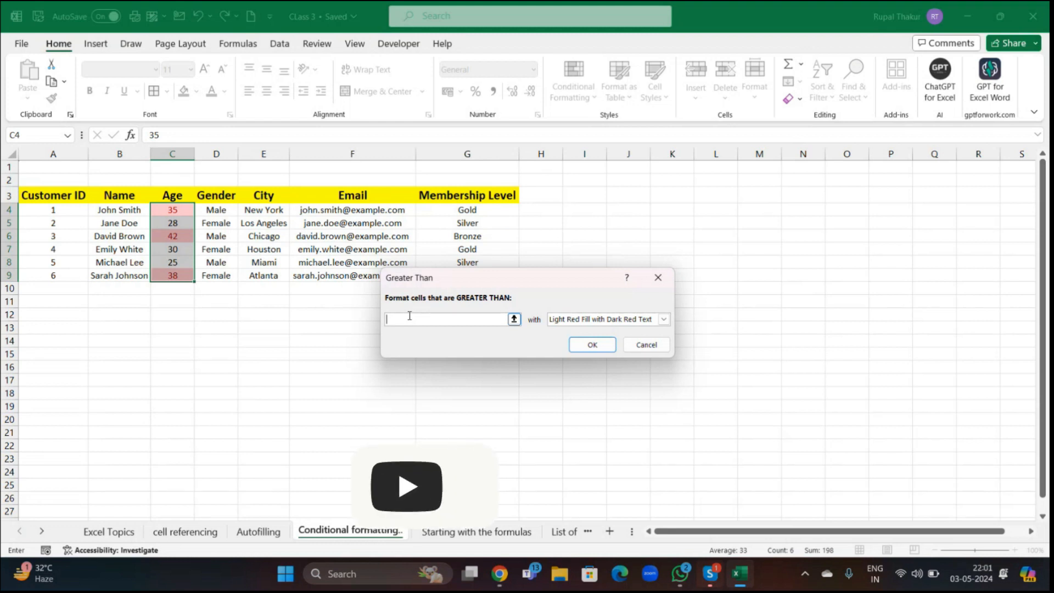
pyautogui.write('=')
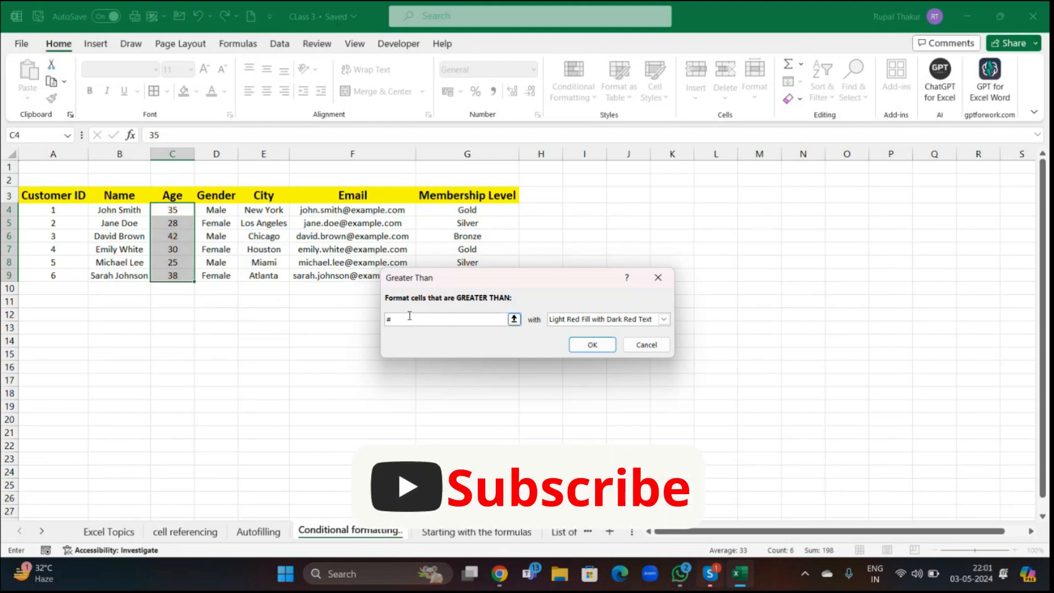
pyautogui.write('30')
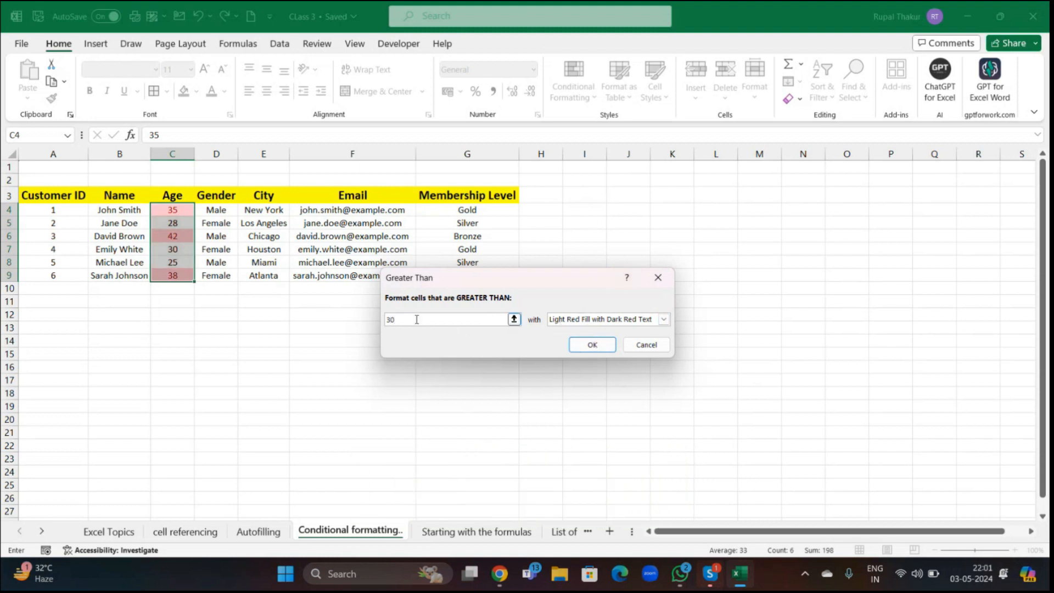
pyautogui.press('BackSpace')
pyautogui.write('8')
# Step: Try Green Fill with Dark Green Text, Yellow Fill with Dark Yellow Text, and Red Text as the highlight rule's format
pyautogui.click(664, 320)
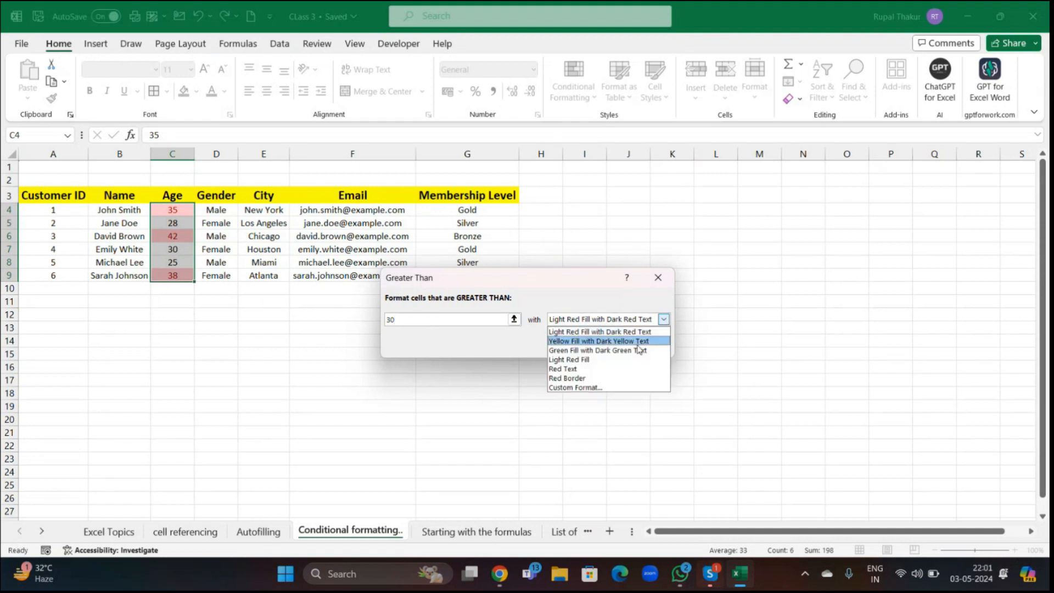
pyautogui.click(605, 351)
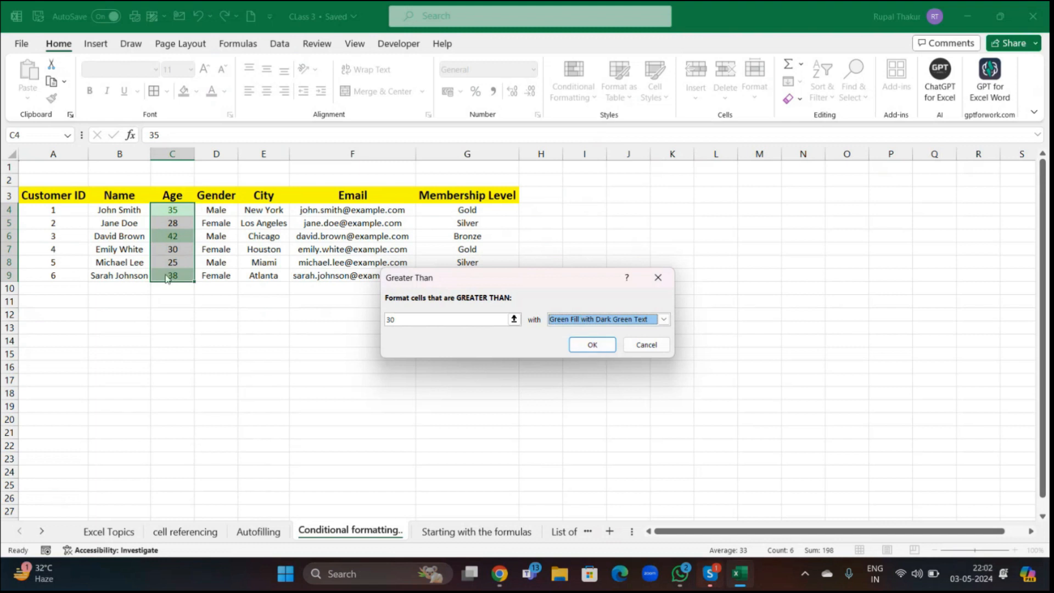
pyautogui.click(664, 320)
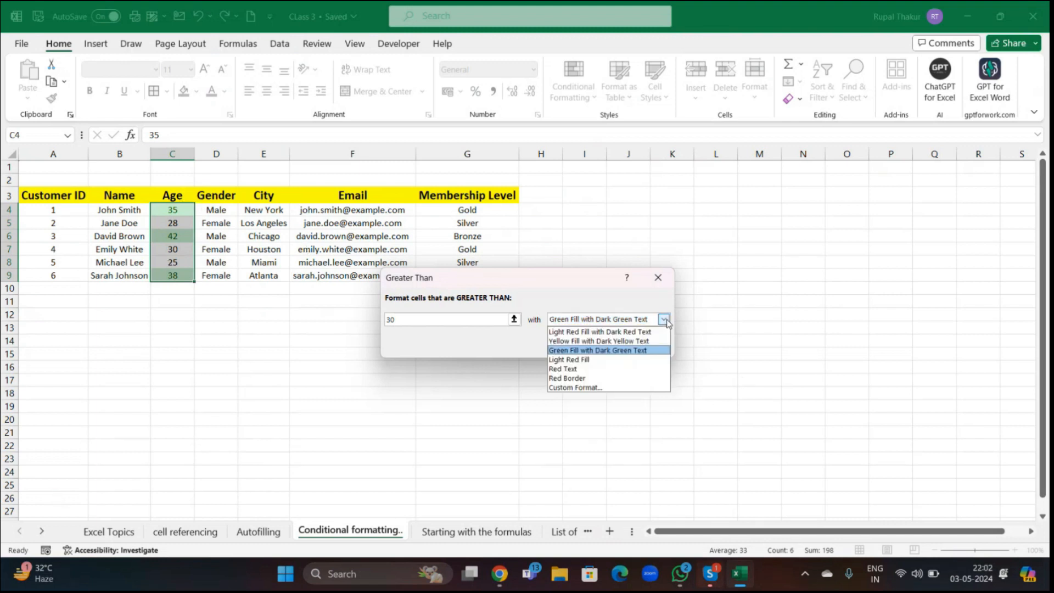
pyautogui.click(586, 342)
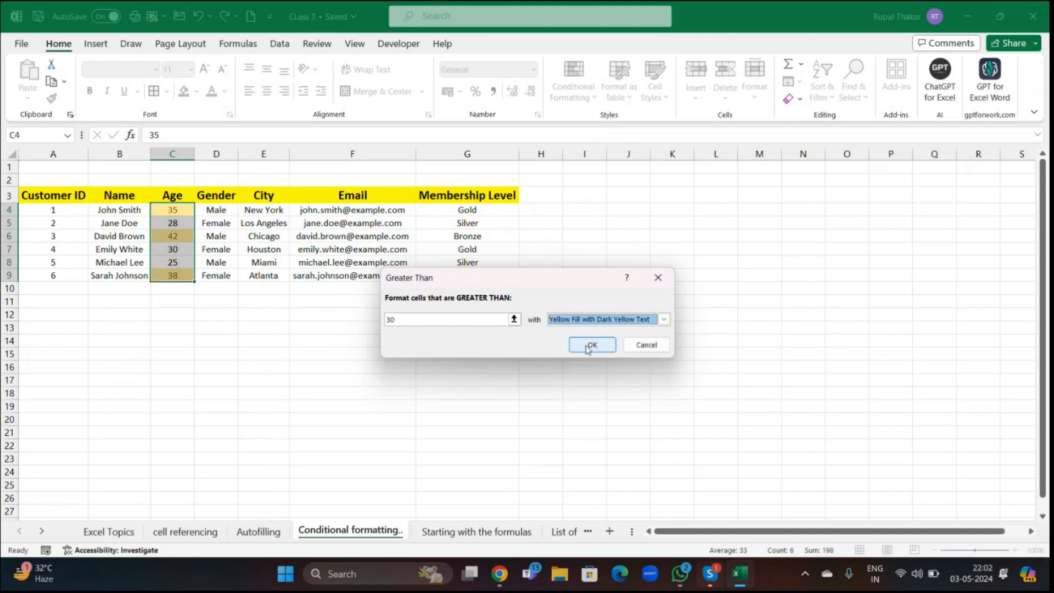
pyautogui.click(664, 319)
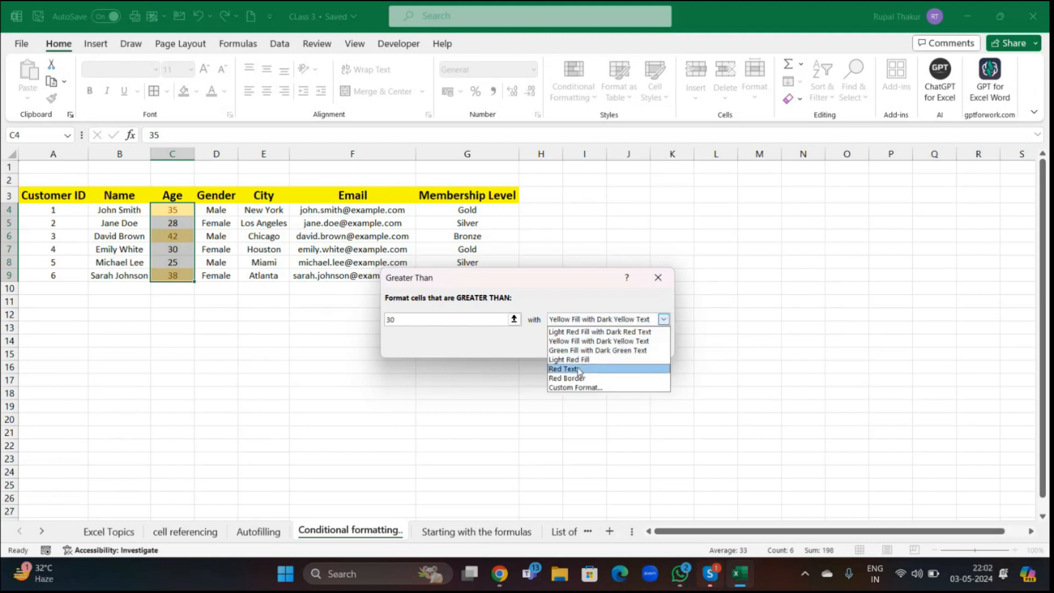
pyautogui.click(578, 369)
# Step: Set the highlight format to Green Fill with Dark Green Text and apply the Greater Than rule
pyautogui.click(664, 320)
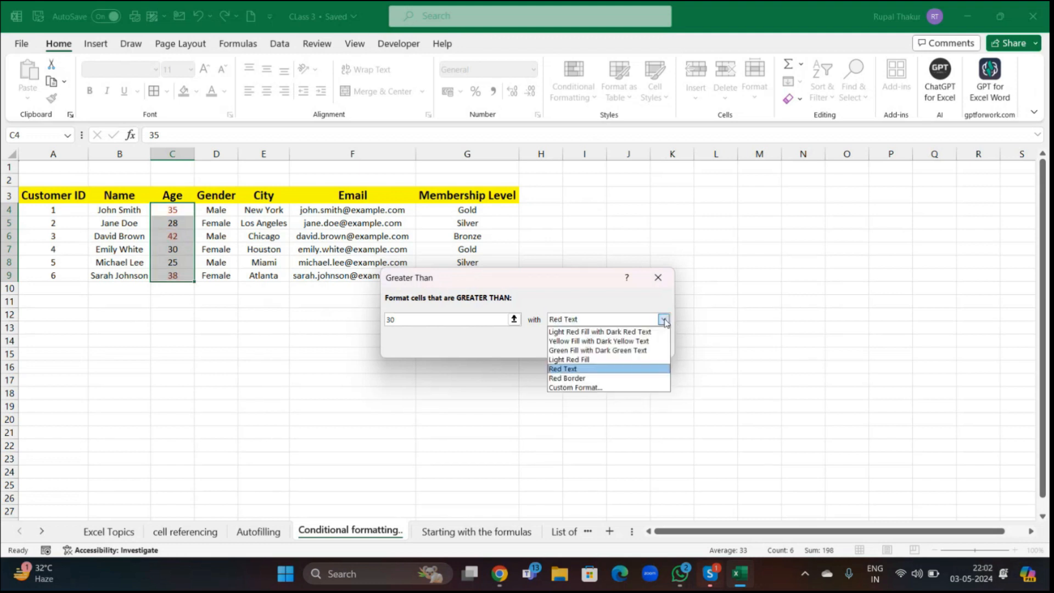
pyautogui.click(573, 350)
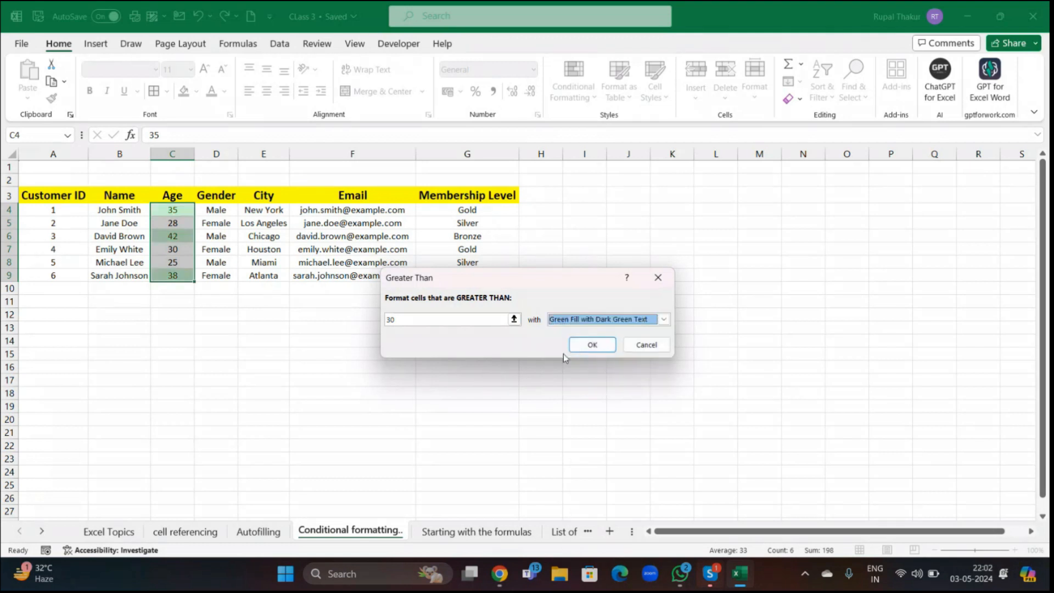
pyautogui.click(597, 347)
pyautogui.click(232, 421)
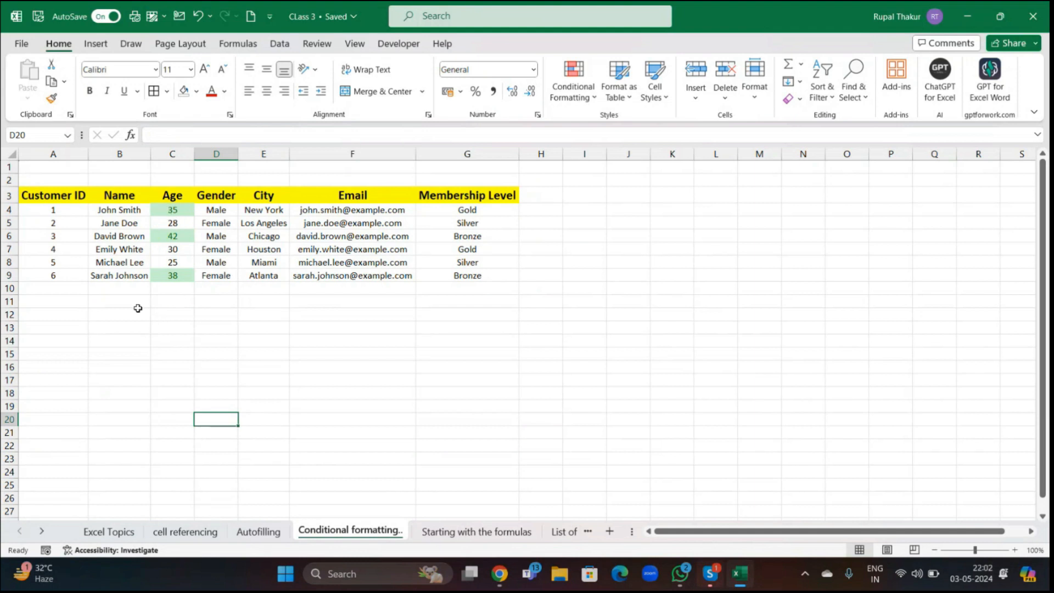
pyautogui.click(597, 96)
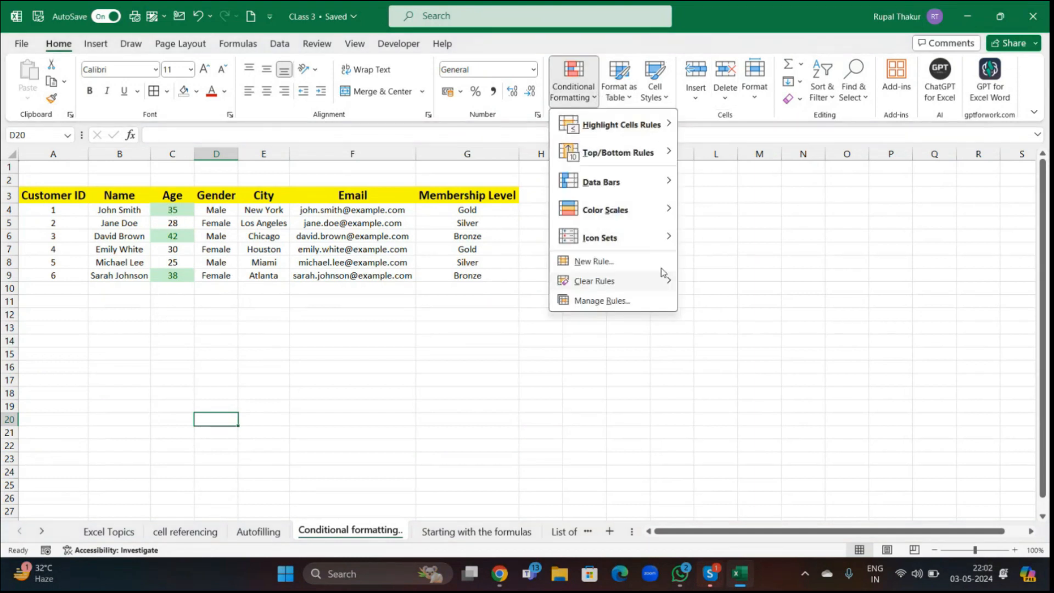
pyautogui.moveTo(636, 184)
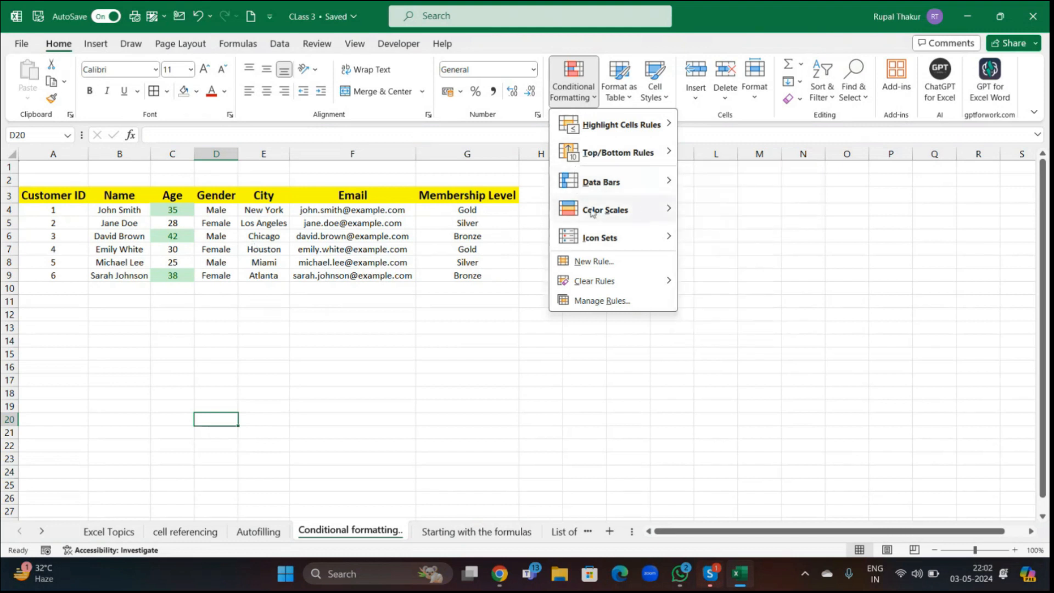
pyautogui.moveTo(637, 216)
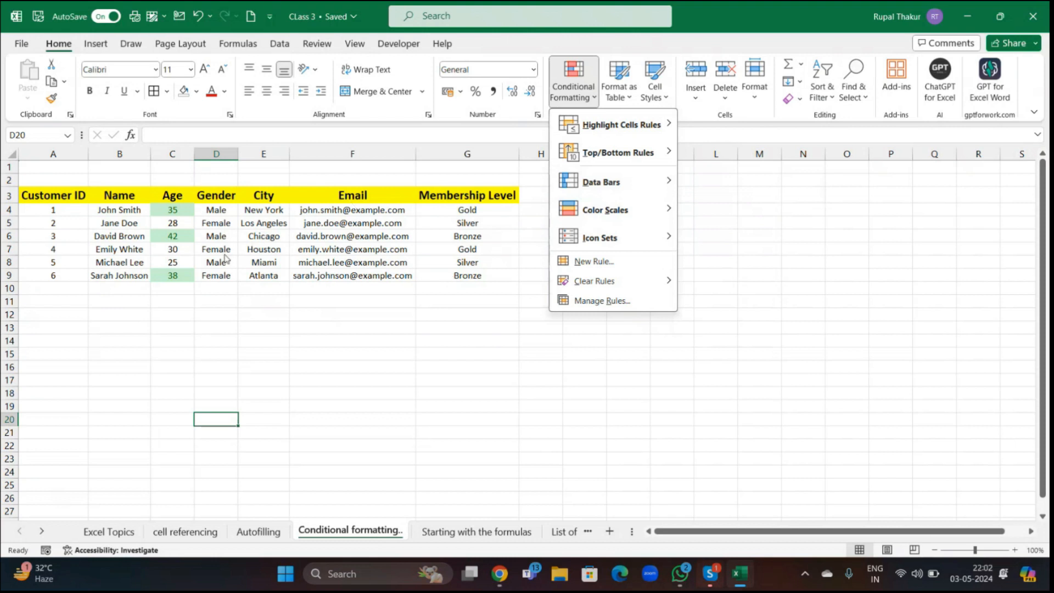
pyautogui.click(213, 314)
# Step: Add a new 2-Color Scale rule to C4:C9, running from orange for the lowest value to light yellow for the highest
pyautogui.moveTo(165, 209); pyautogui.dragTo(171, 272)
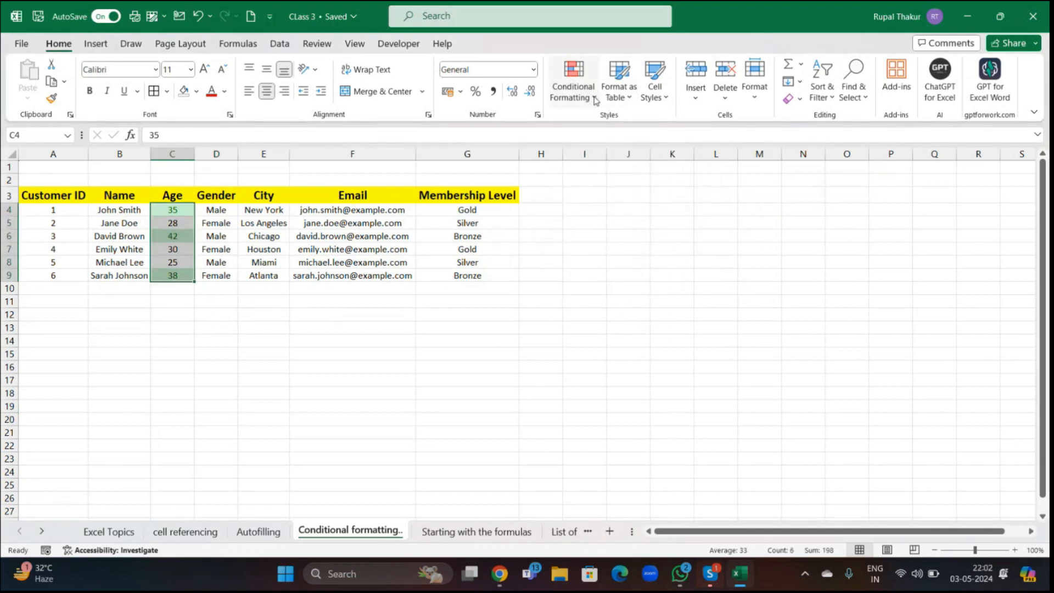
pyautogui.click(571, 88)
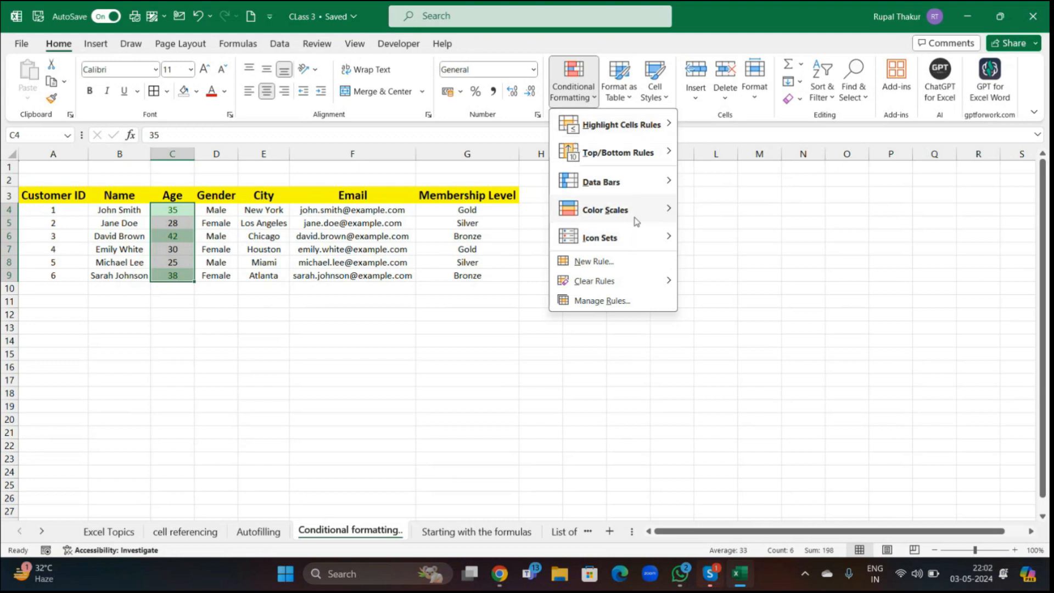
pyautogui.moveTo(662, 219)
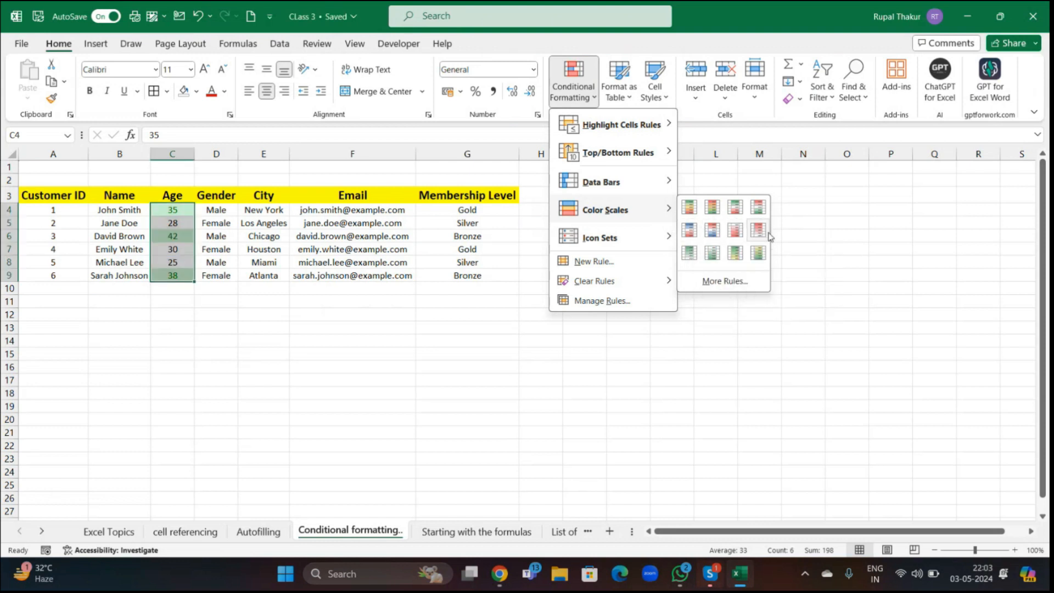
pyautogui.moveTo(598, 244)
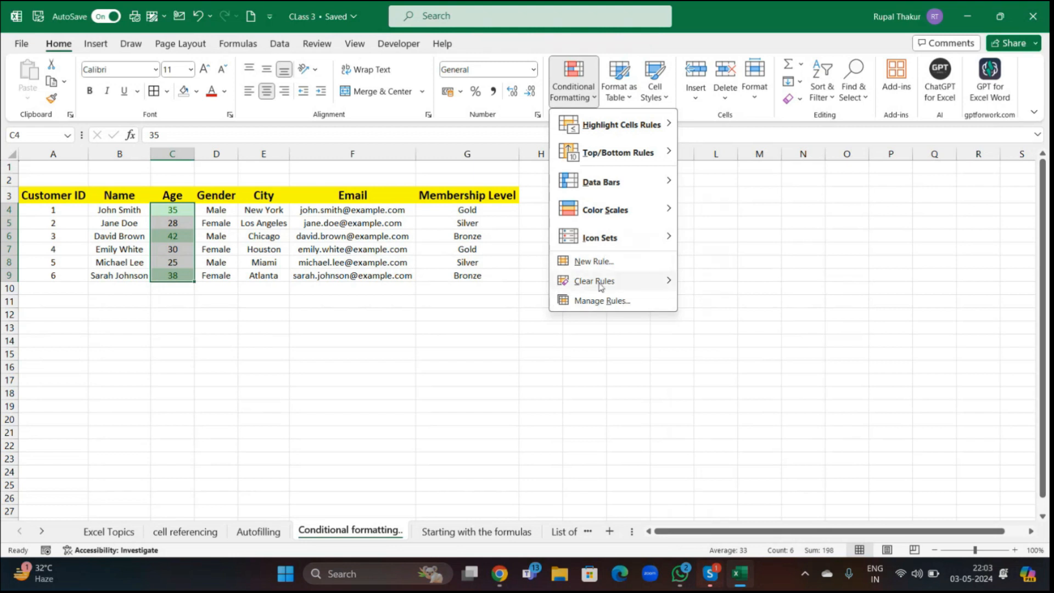
pyautogui.click(593, 261)
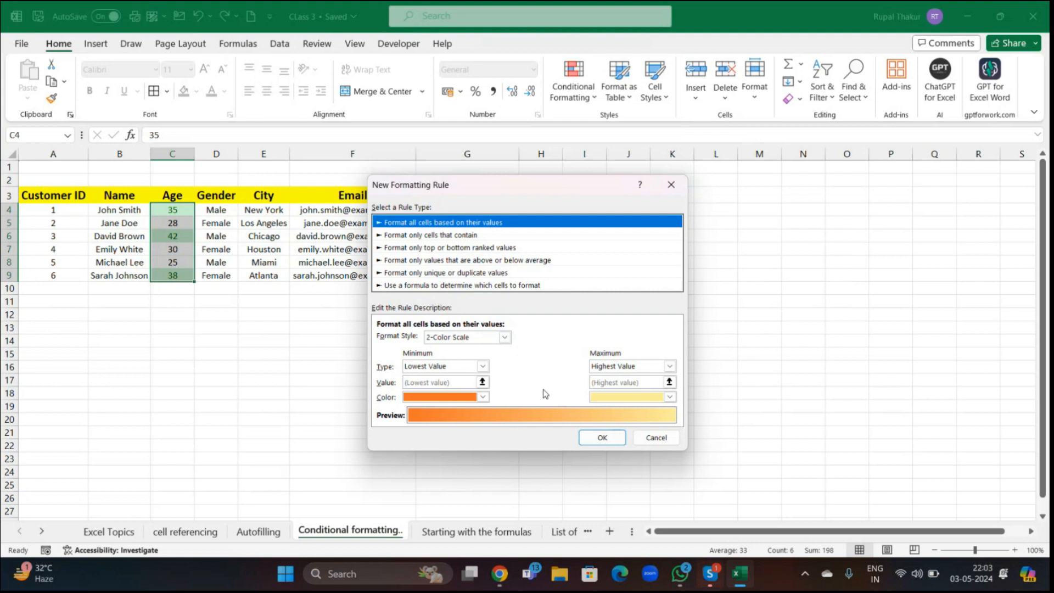
pyautogui.click(602, 438)
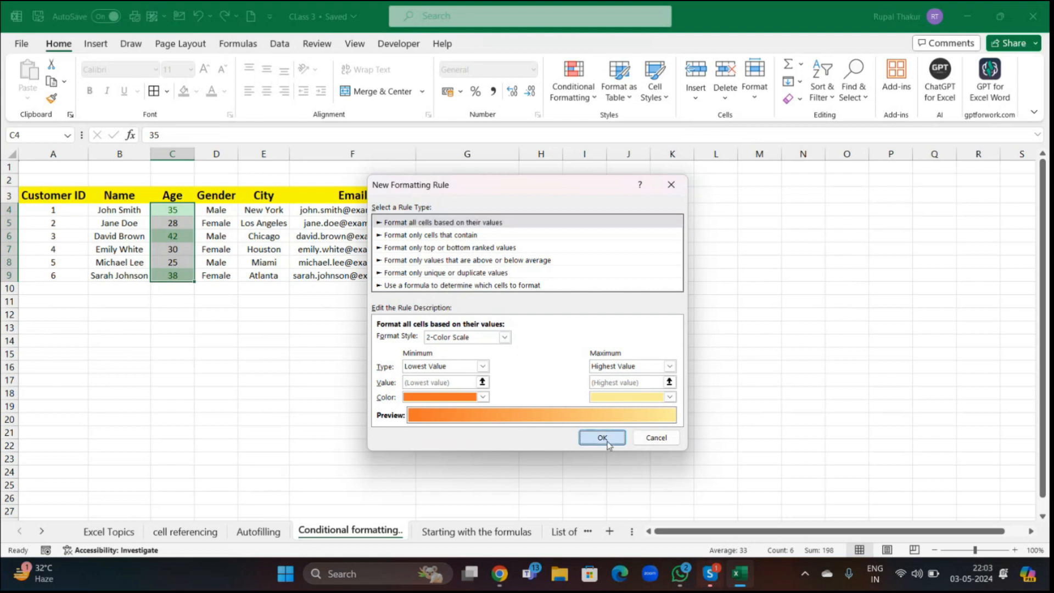
# Step: Delete the Graded Color Scale rule from the Age cells in the Conditional Formatting Rules Manager
pyautogui.click(594, 99)
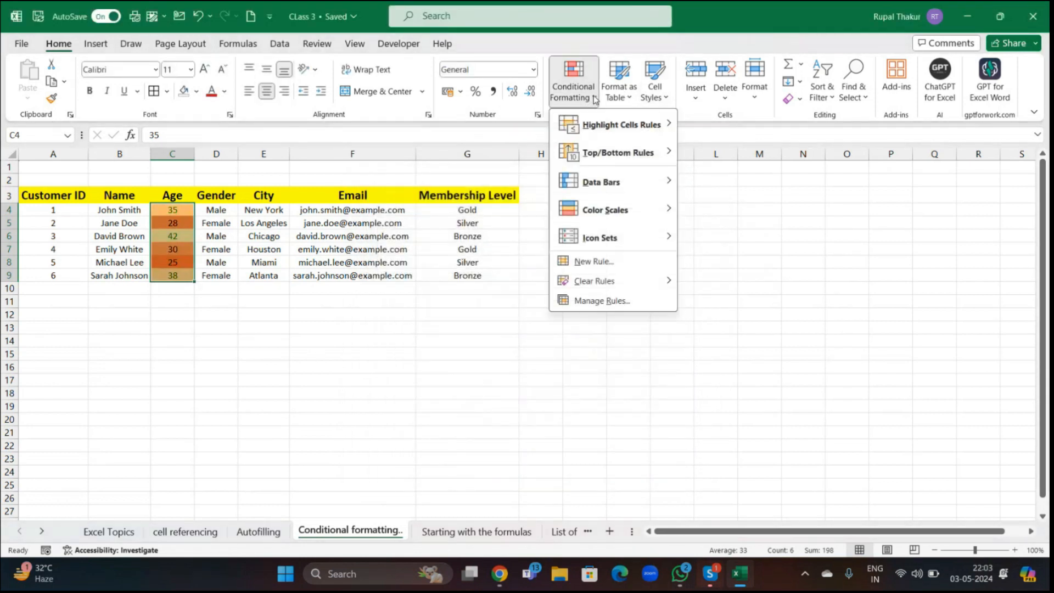
pyautogui.moveTo(615, 288)
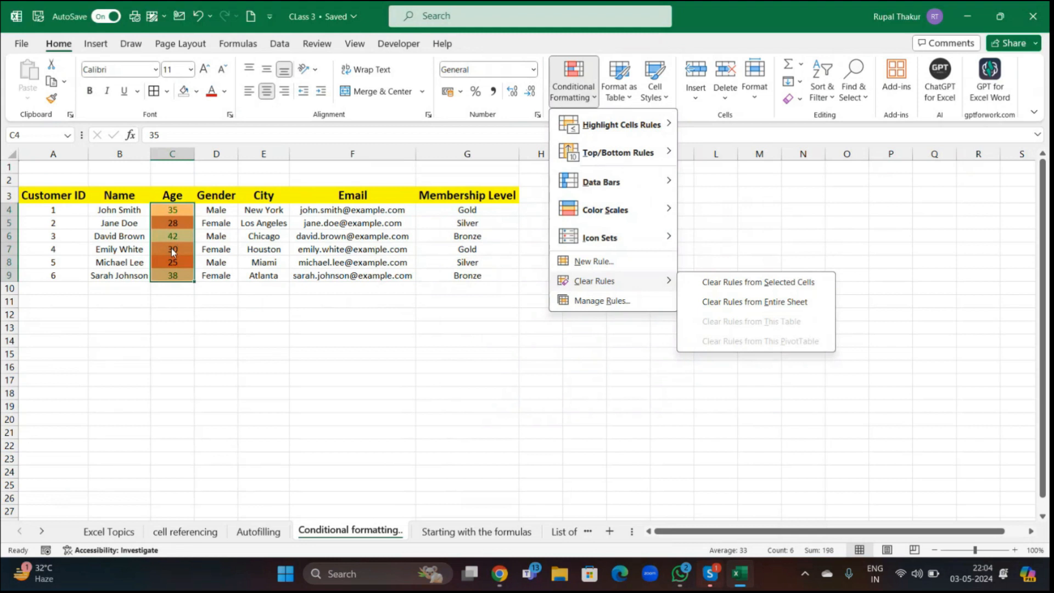
pyautogui.click(585, 297)
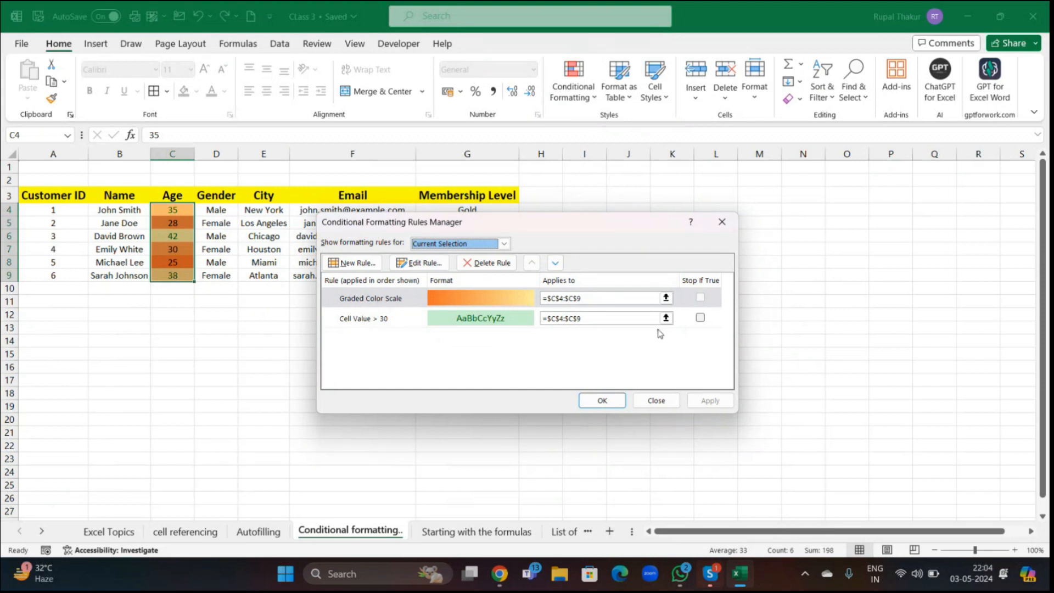
pyautogui.click(699, 298)
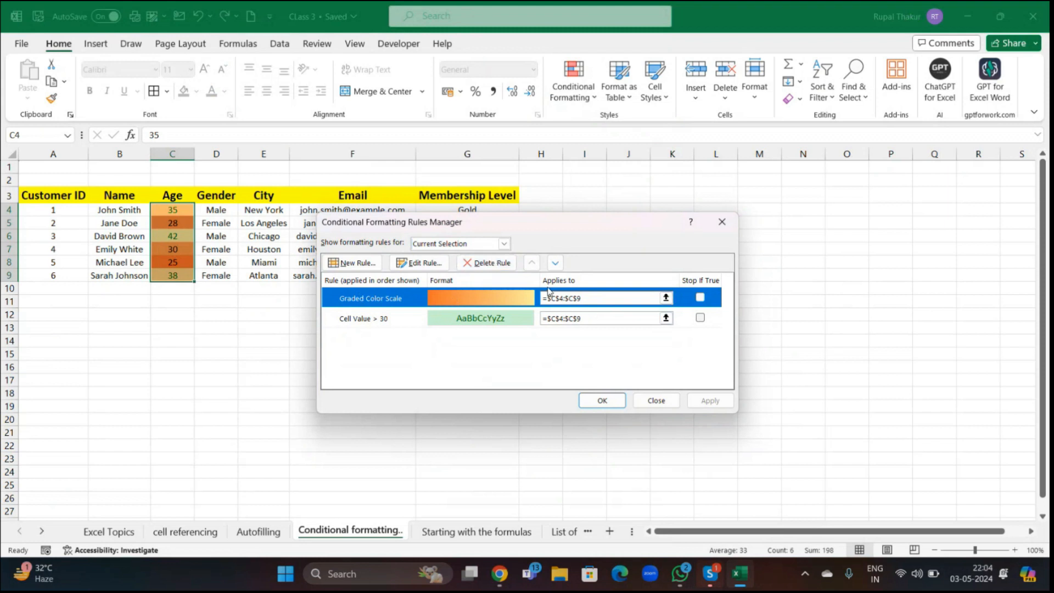
pyautogui.click(478, 264)
pyautogui.click(611, 401)
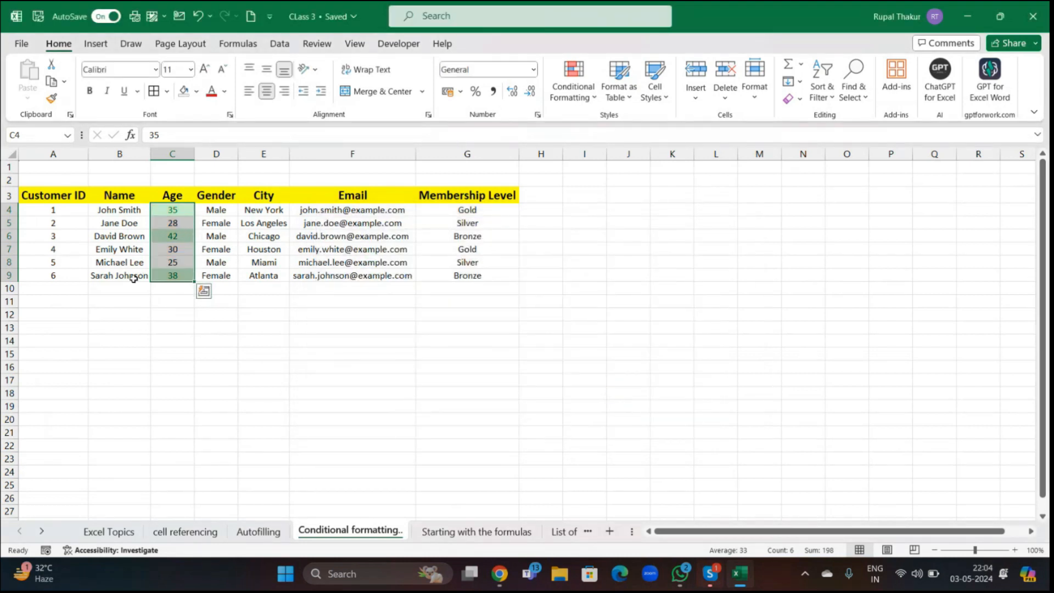